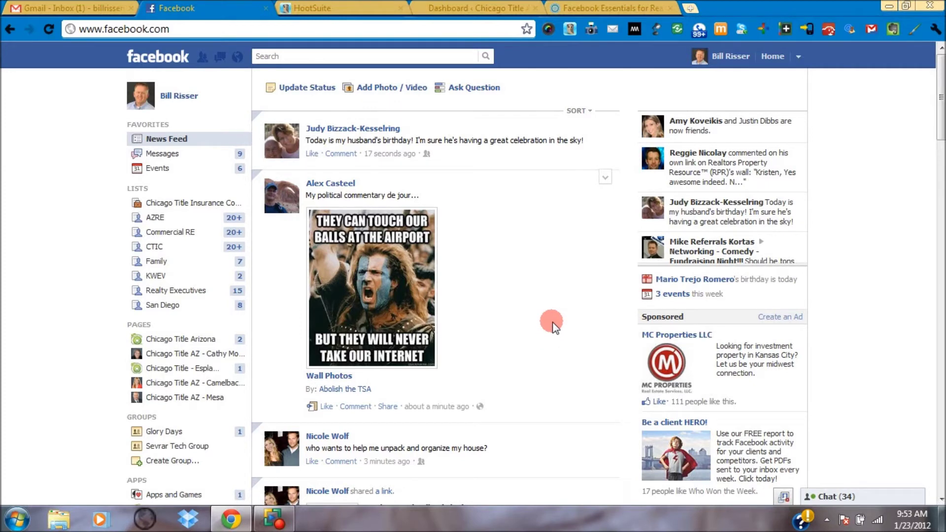
Sort the news feed by Recent Stories First and look through the newest posts.
{"action": "left_click", "coordinate": [577, 111]}
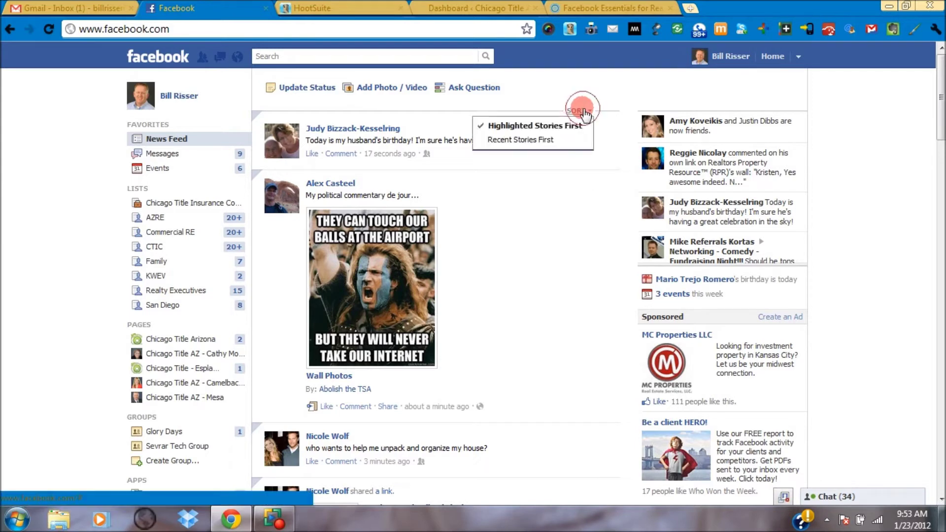
{"action": "left_click", "coordinate": [514, 140]}
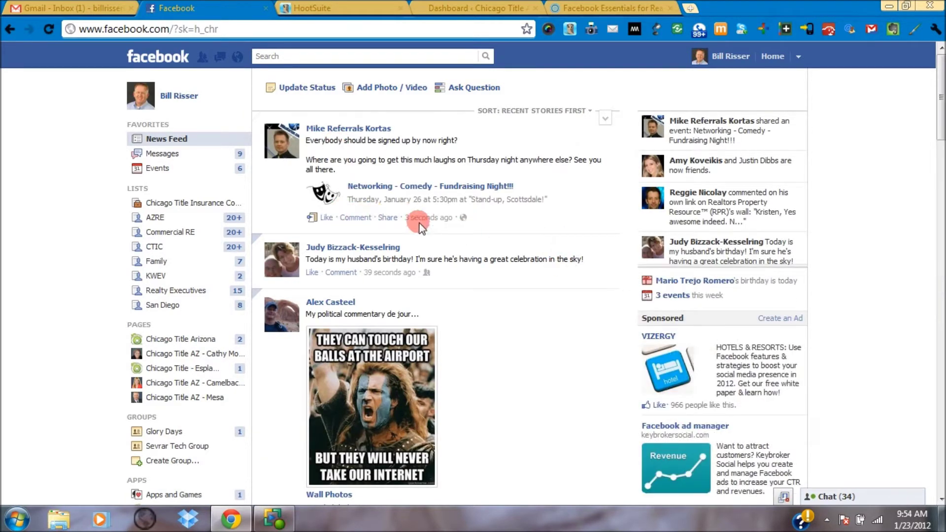
{"action": "scroll", "coordinate": [528, 276], "scroll_direction": "down", "scroll_amount": 4}
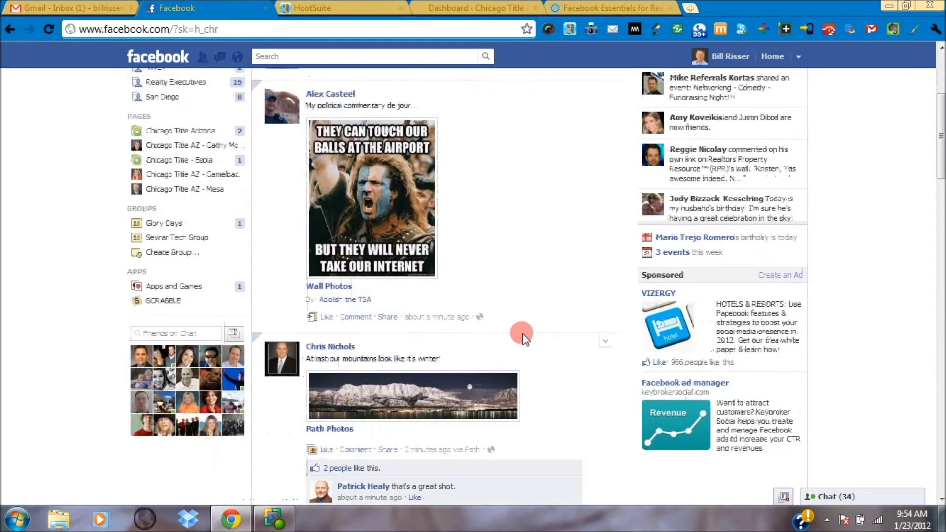
{"action": "scroll", "coordinate": [534, 303], "scroll_direction": "up", "scroll_amount": 4}
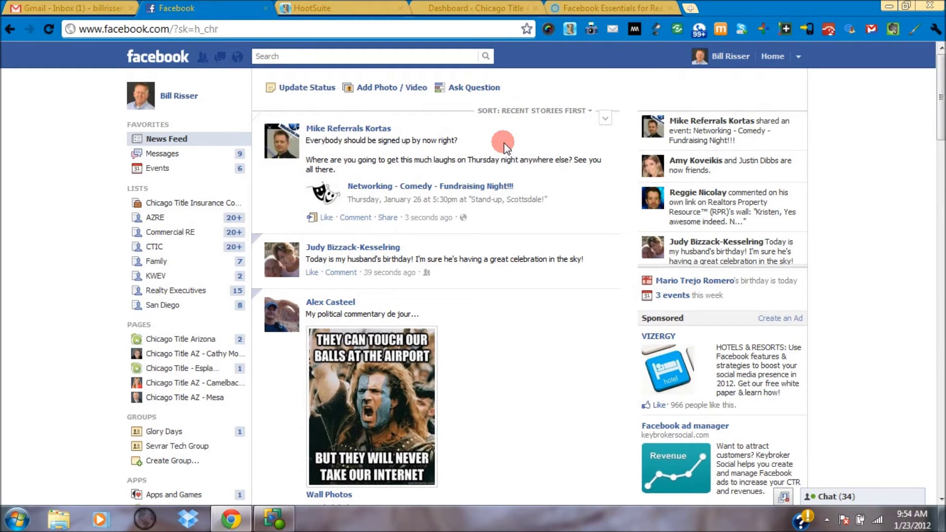
{"action": "scroll", "coordinate": [485, 207], "scroll_direction": "down", "scroll_amount": 8}
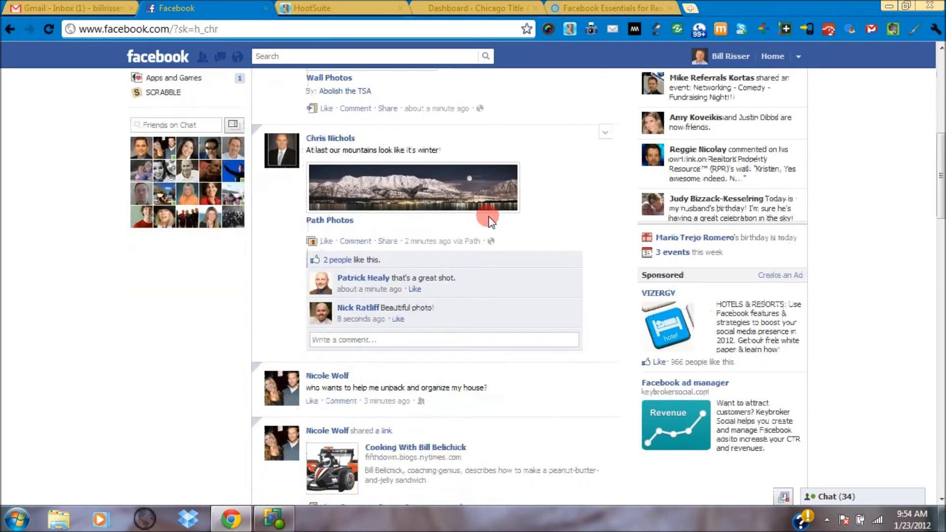
{"action": "scroll", "coordinate": [488, 217], "scroll_direction": "up", "scroll_amount": 9}
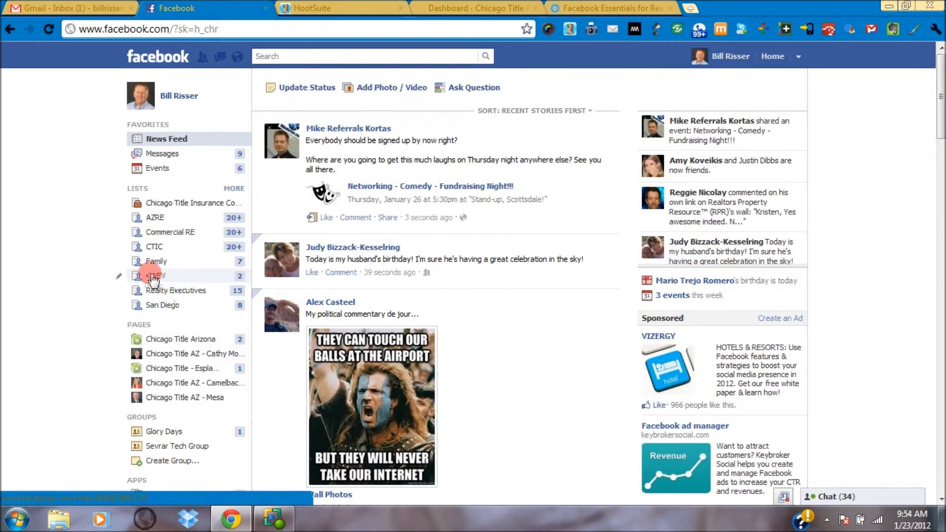
Open the Realty Executives list and look through the posts of its members.
{"action": "left_click", "coordinate": [173, 291]}
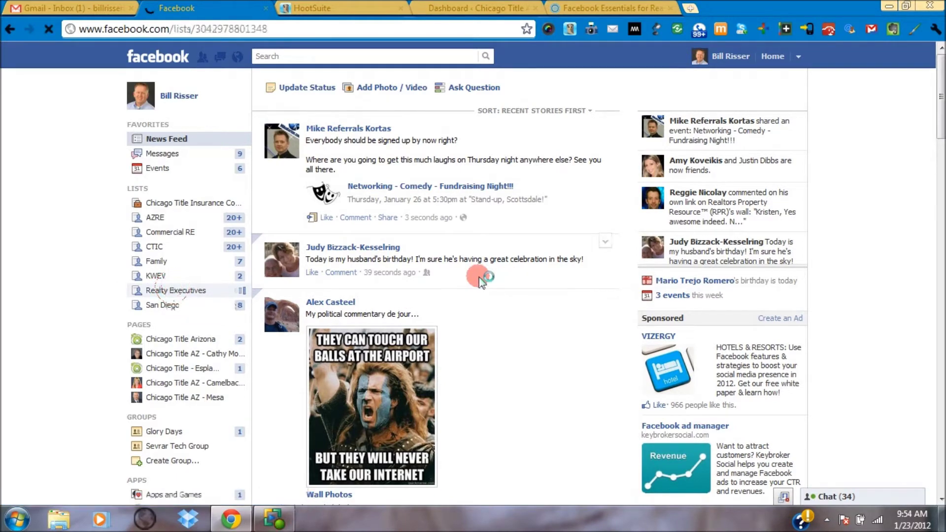
{"action": "scroll", "coordinate": [517, 212], "scroll_direction": "down", "scroll_amount": 5}
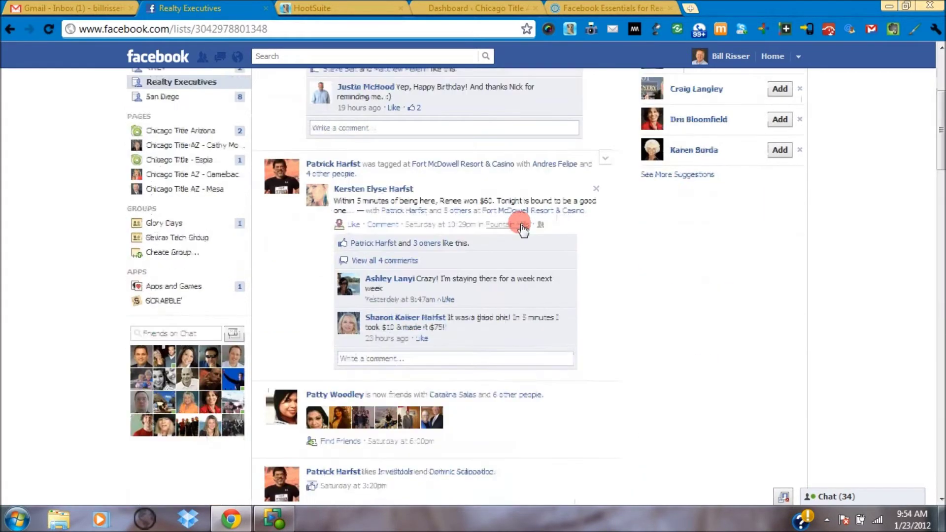
{"action": "scroll", "coordinate": [520, 227], "scroll_direction": "down", "scroll_amount": 6}
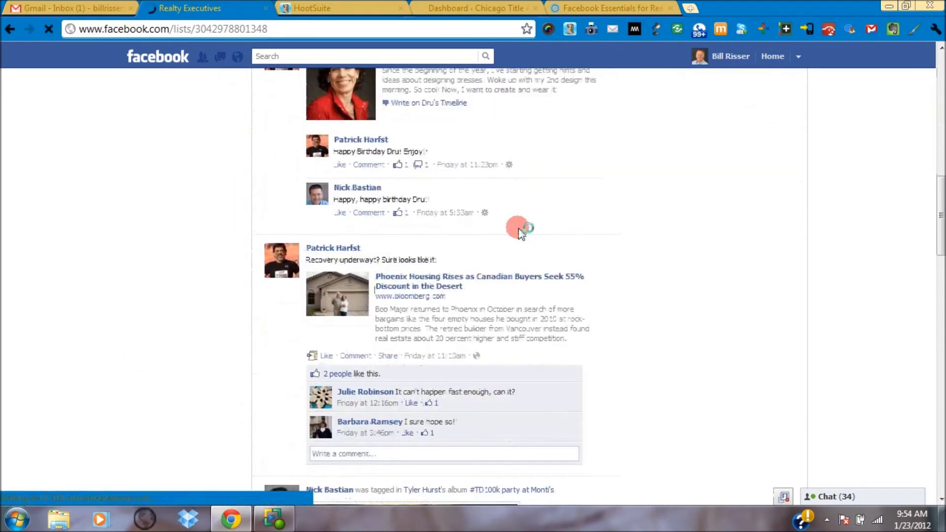
{"action": "scroll", "coordinate": [519, 228], "scroll_direction": "up", "scroll_amount": 7}
{"action": "scroll", "coordinate": [520, 234], "scroll_direction": "up", "scroll_amount": 4}
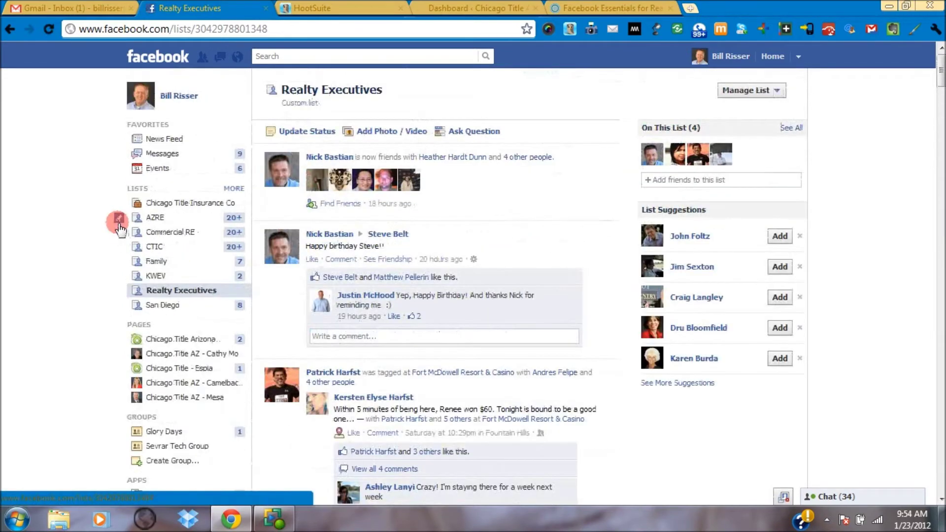
Open the AZRE list and look through its posts.
{"action": "left_click", "coordinate": [150, 218]}
{"action": "left_click", "coordinate": [473, 278]}
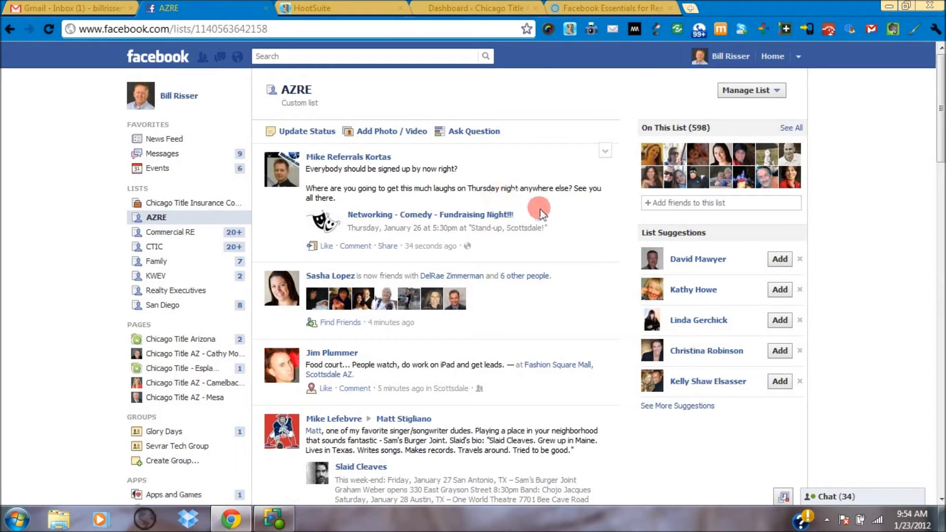
{"action": "scroll", "coordinate": [541, 213], "scroll_direction": "down", "scroll_amount": 6}
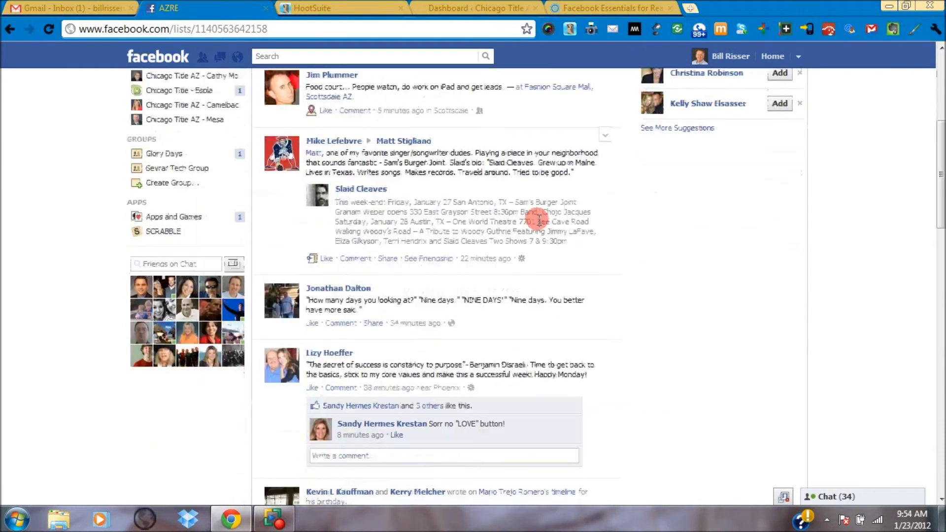
{"action": "scroll", "coordinate": [539, 220], "scroll_direction": "up", "scroll_amount": 6}
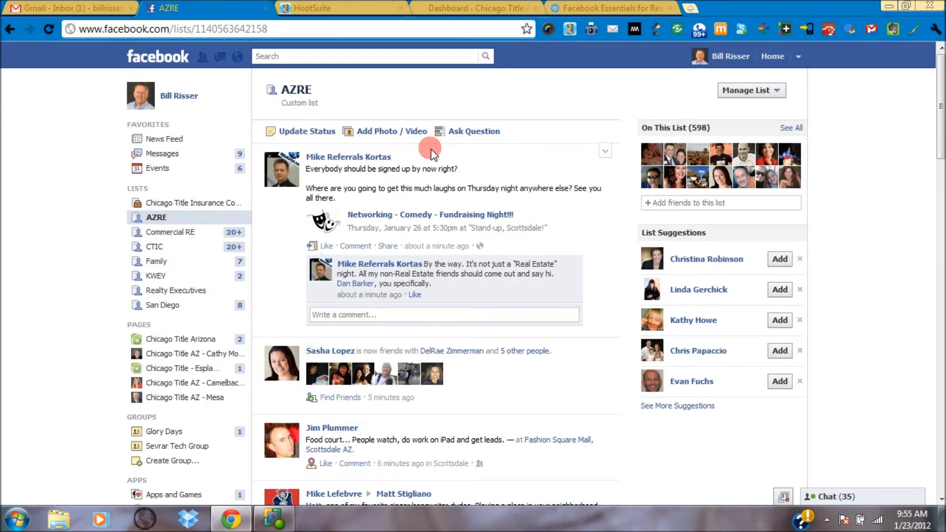
Return to the main news feed and write the status update "Working on video tutorials..." without posting it.
{"action": "left_click", "coordinate": [160, 58]}
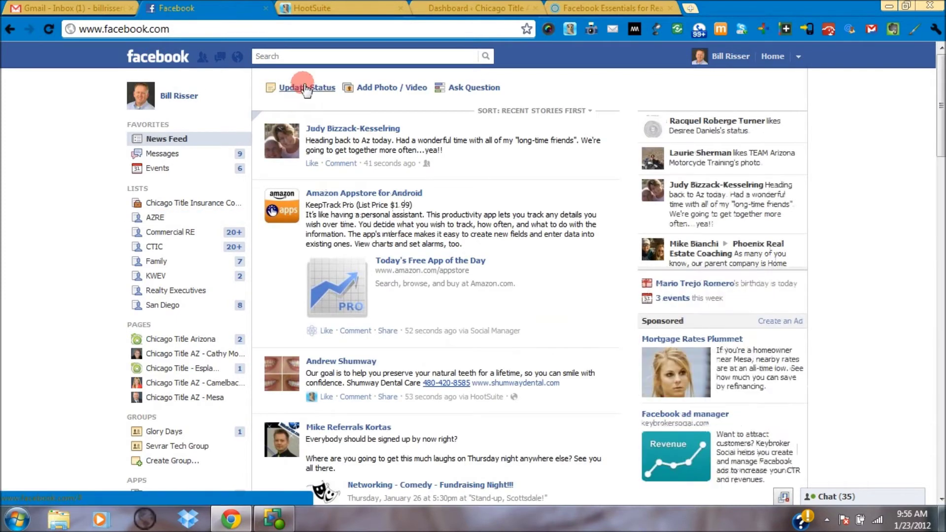
{"action": "left_click", "coordinate": [305, 88]}
{"action": "mouse_move", "coordinate": [370, 205]}
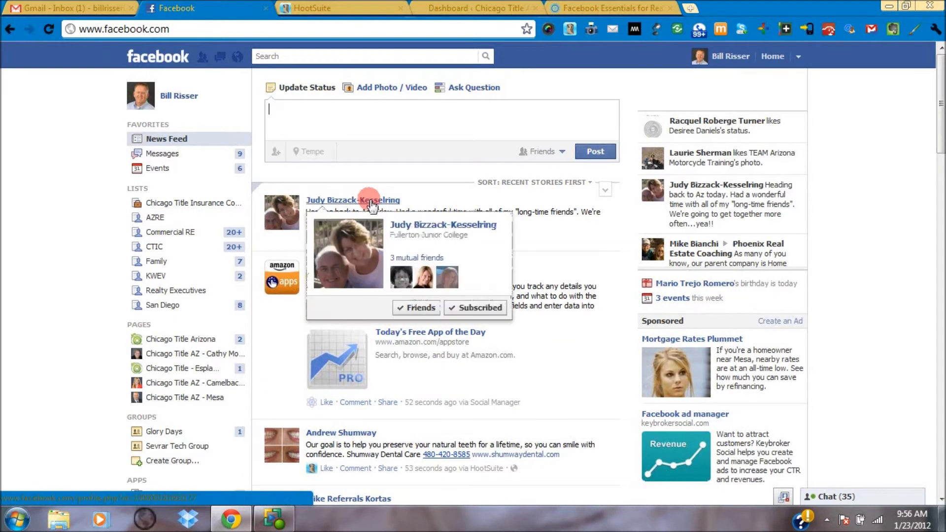
{"action": "type", "text": "Working on video tut"}
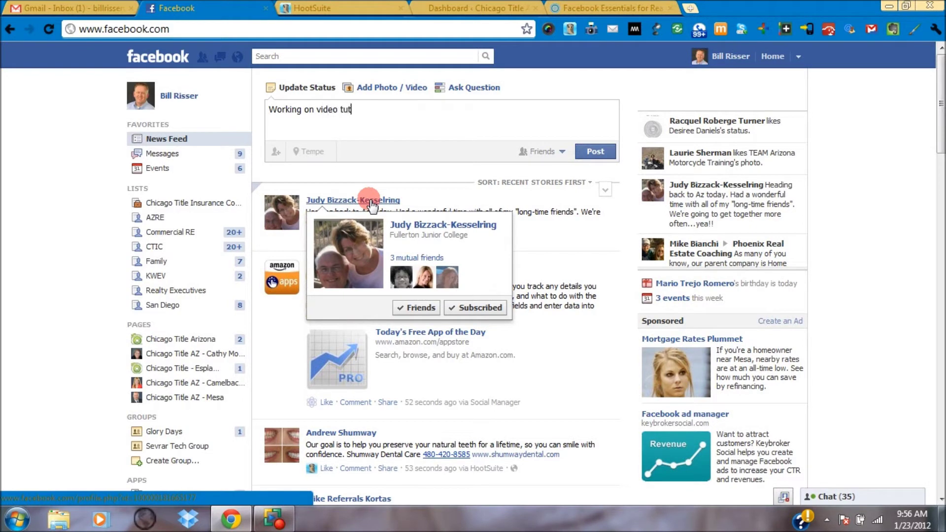
{"action": "type", "text": "orials..."}
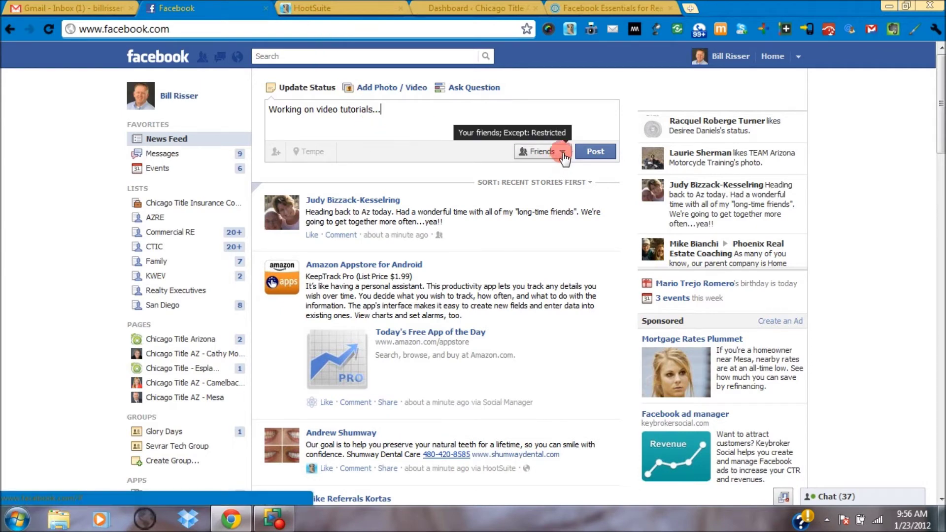
Switch the status update's audience to Custom and make it visible to Specific People or Lists.
{"action": "left_click", "coordinate": [563, 152]}
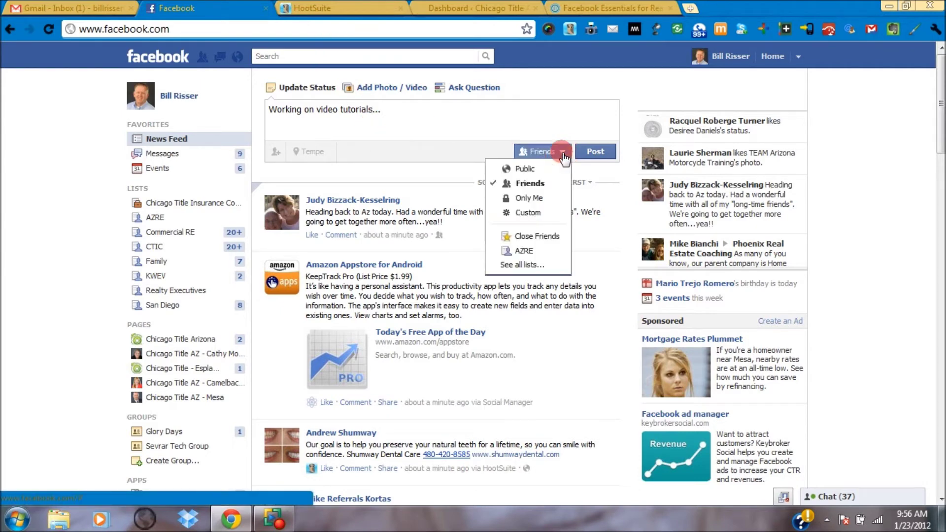
{"action": "left_click", "coordinate": [529, 213]}
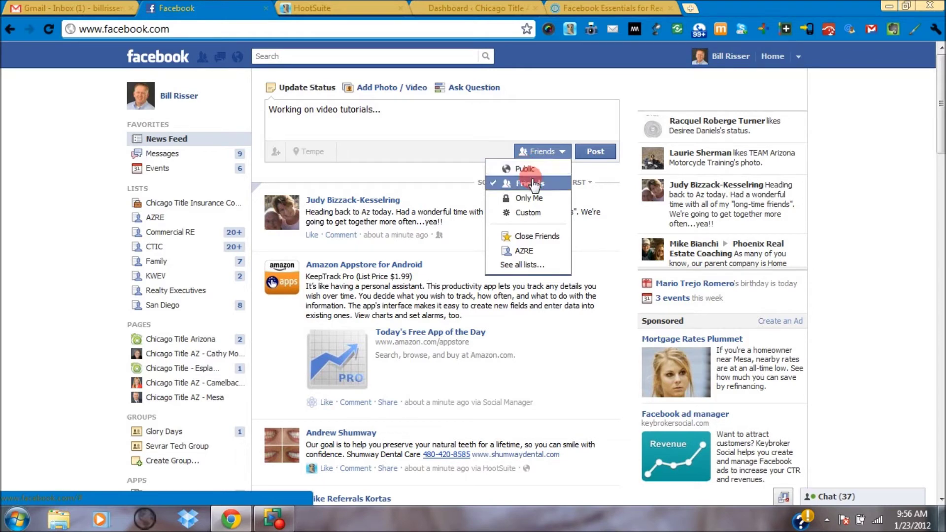
{"action": "left_click", "coordinate": [525, 215]}
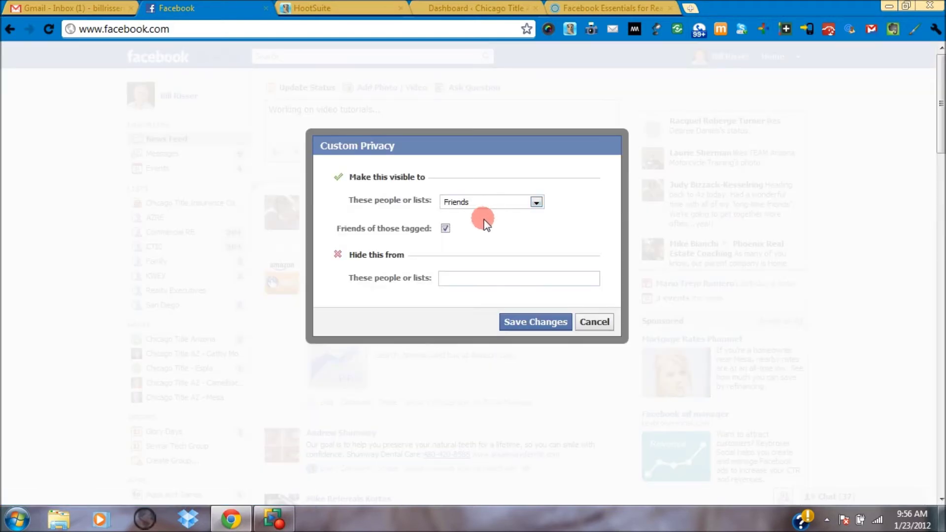
{"action": "left_click", "coordinate": [536, 202]}
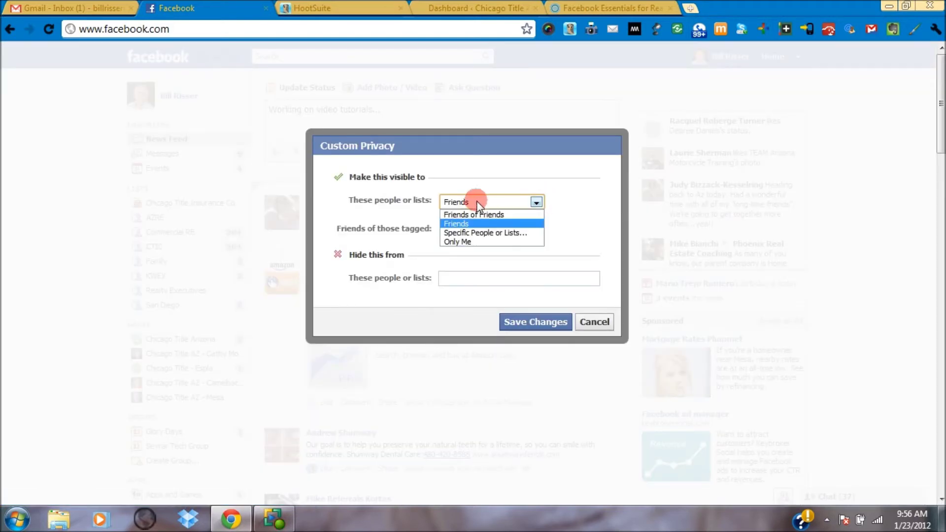
{"action": "left_click", "coordinate": [464, 234]}
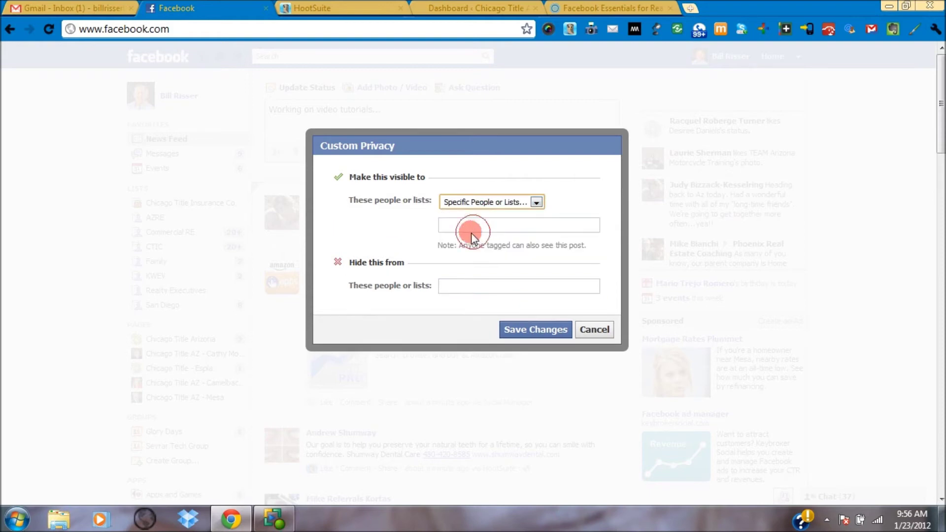
Add the CTIC list and one individual friend to those who can see the post.
{"action": "left_click", "coordinate": [458, 225]}
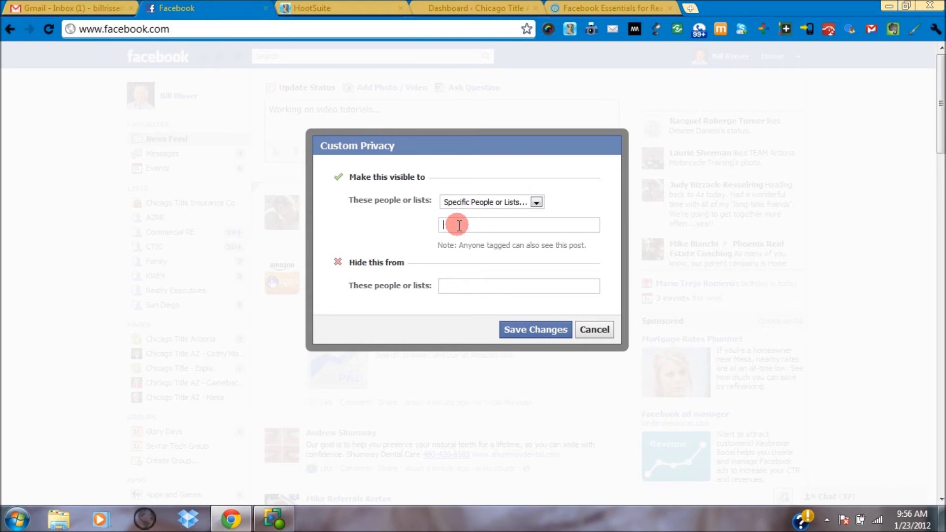
{"action": "type", "text": "ctic"}
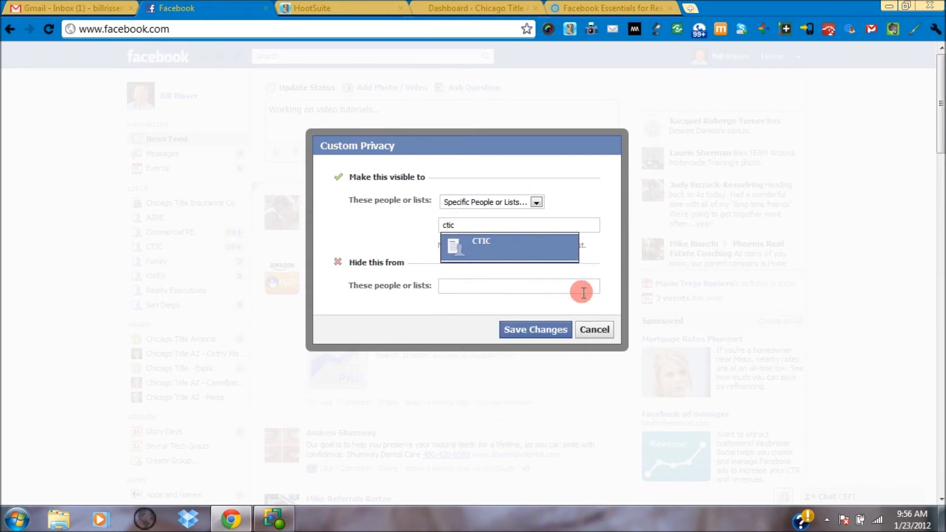
{"action": "left_click", "coordinate": [482, 248]}
{"action": "type", "text": "cind"}
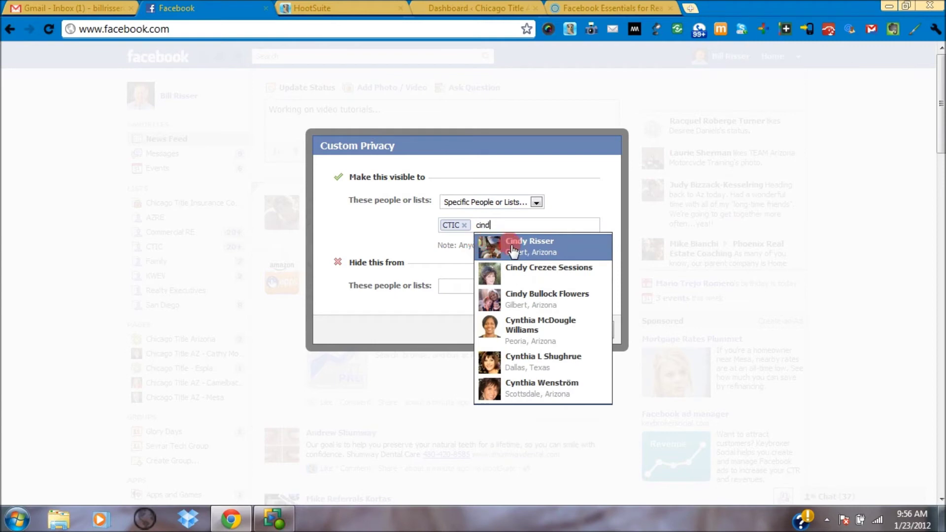
{"action": "left_click", "coordinate": [544, 246]}
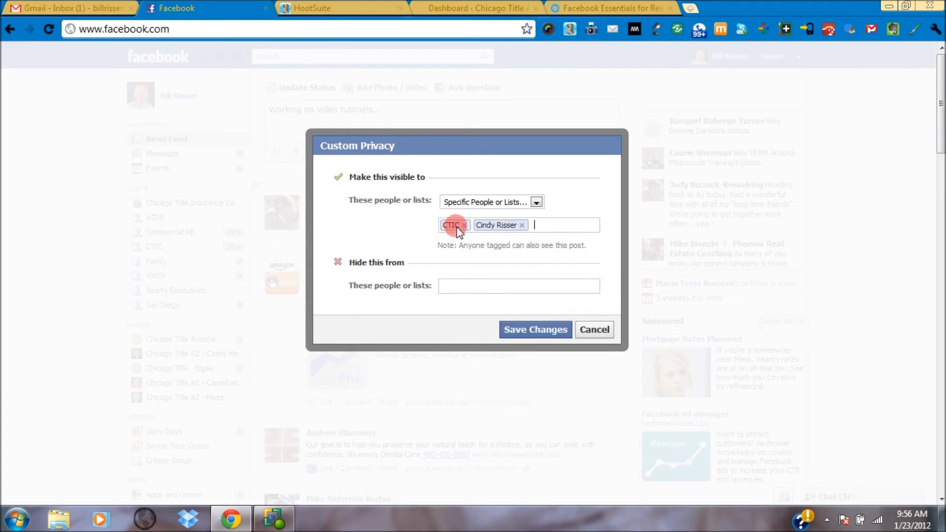
Hide the post from one specific friend, and publish it with the saved custom privacy settings.
{"action": "left_click", "coordinate": [447, 284]}
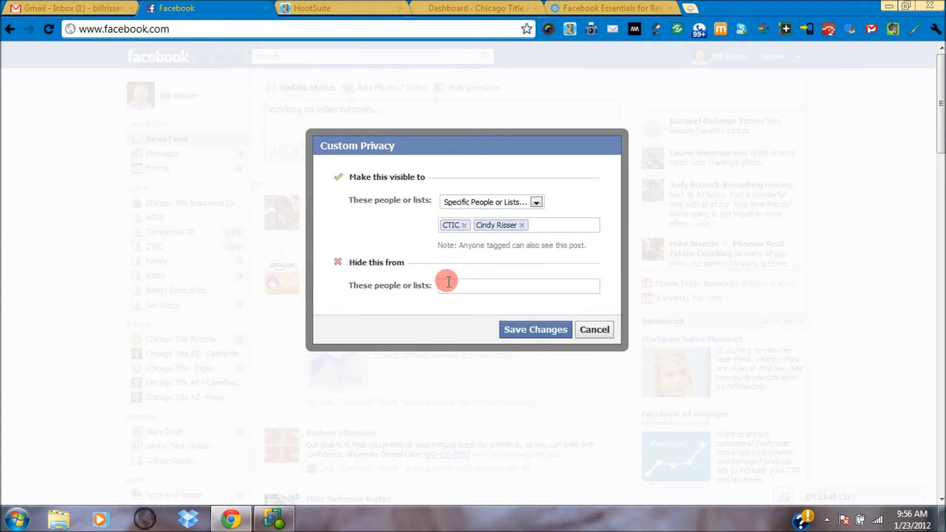
{"action": "type", "text": "anna,"}
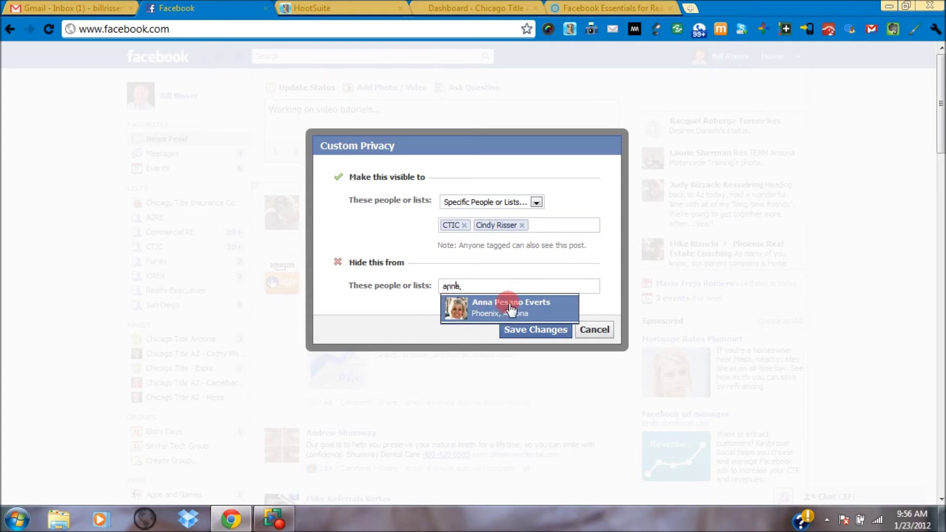
{"action": "left_click", "coordinate": [508, 307]}
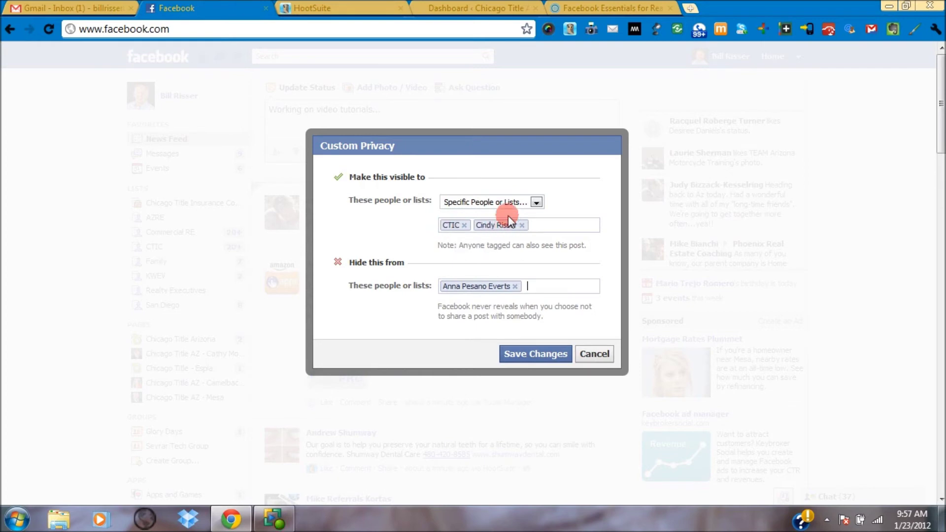
{"action": "left_click", "coordinate": [533, 356]}
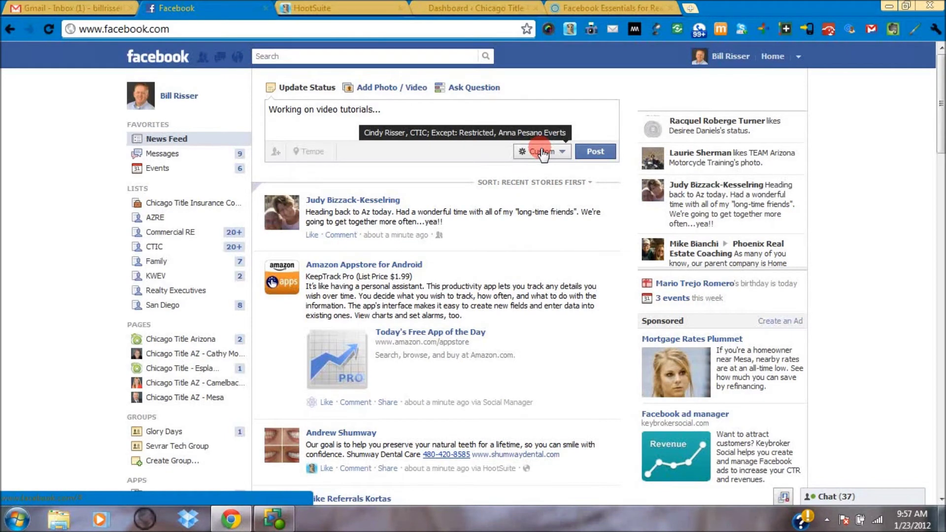
{"action": "left_click", "coordinate": [596, 151]}
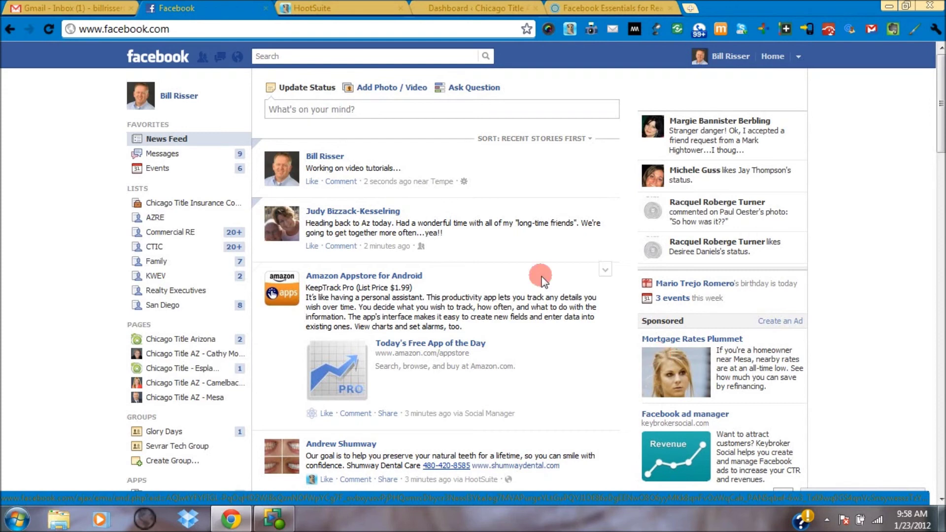
Open the Commercial RE list to view its members' posts.
{"action": "left_click", "coordinate": [159, 232]}
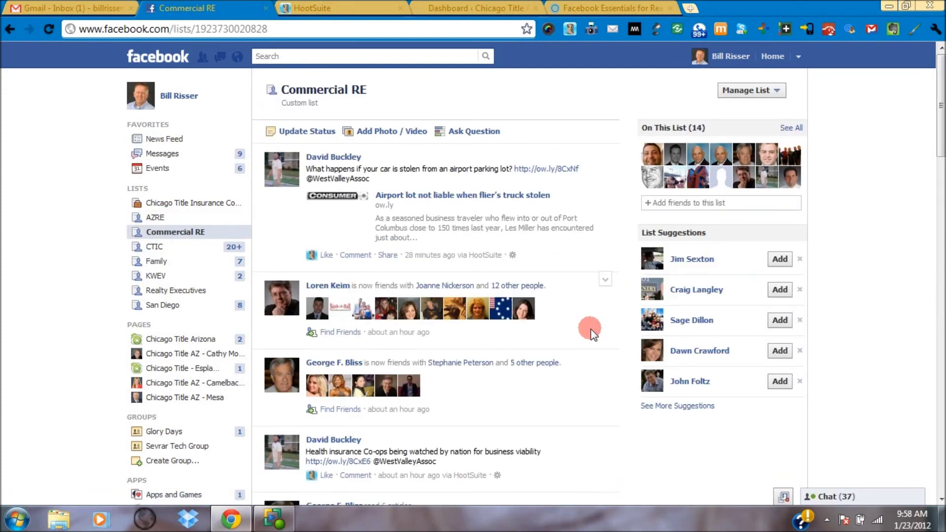
Return to the main news feed and start a new status update.
{"action": "left_click", "coordinate": [154, 54]}
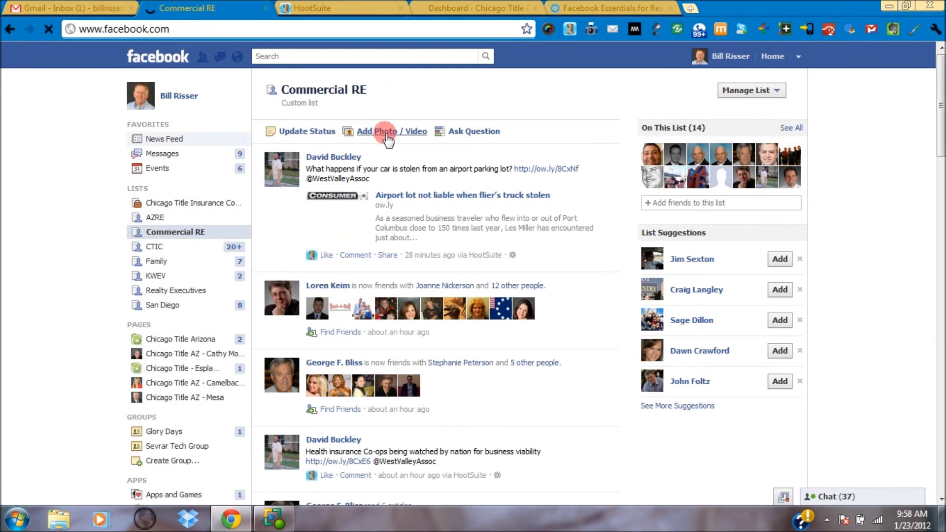
{"action": "left_click", "coordinate": [311, 90]}
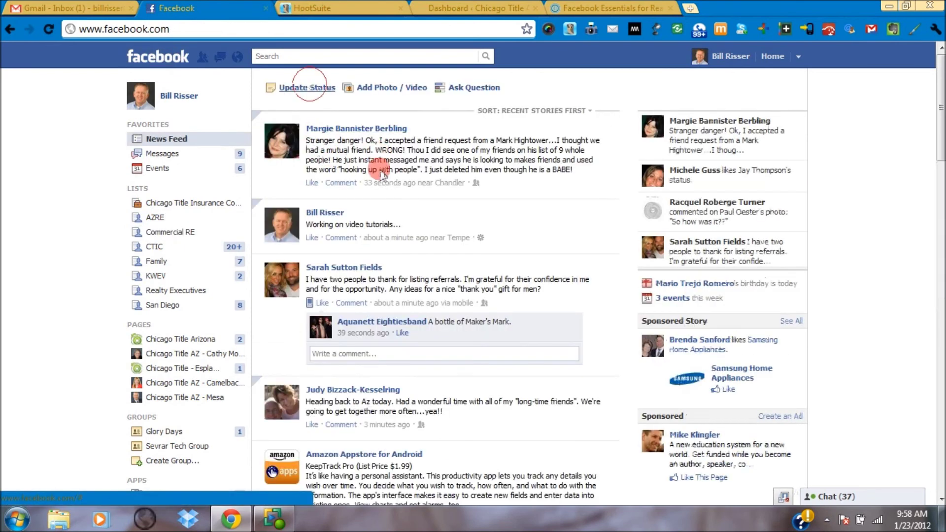